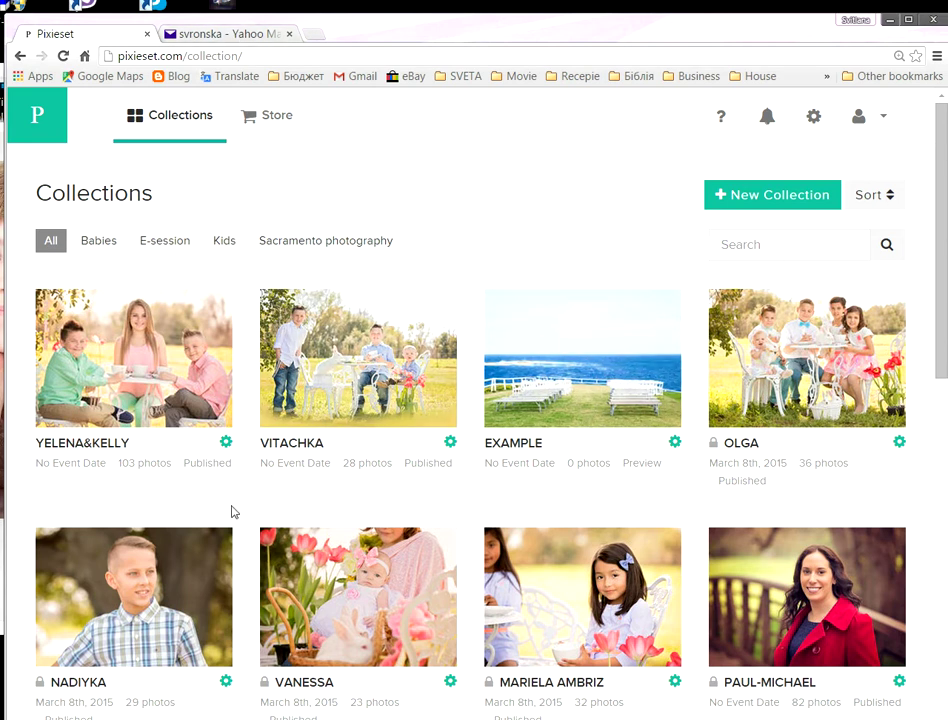
Step: Open the NADIYKA collection and launch its client-facing gallery in a new tab
left_click(127, 573)
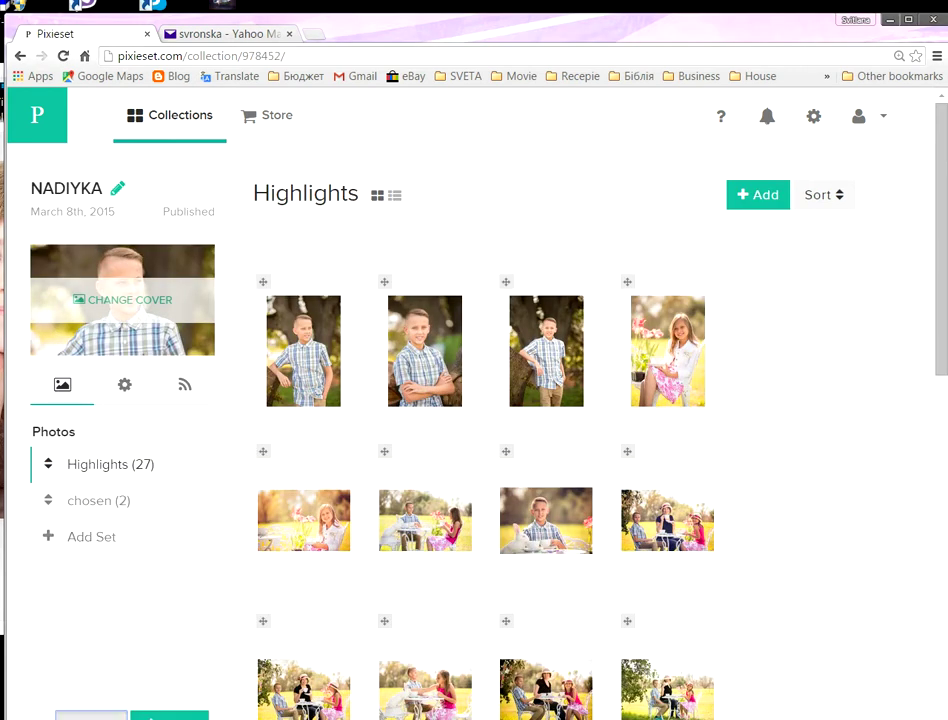
left_click(168, 715)
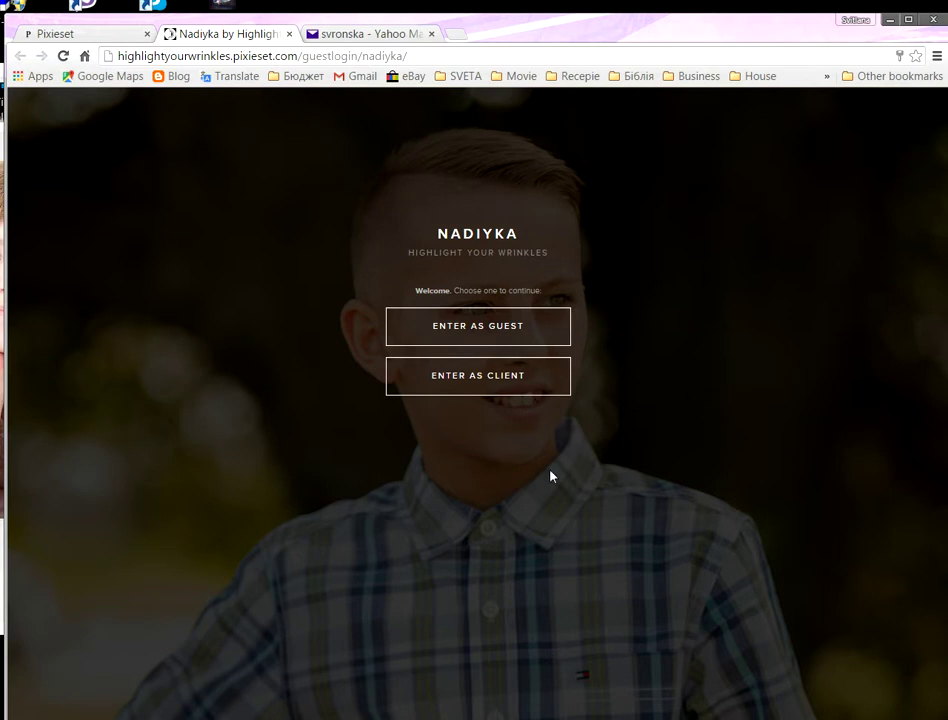
Step: Enter the NADIYKA gallery as a client using the gallery password
left_click(480, 378)
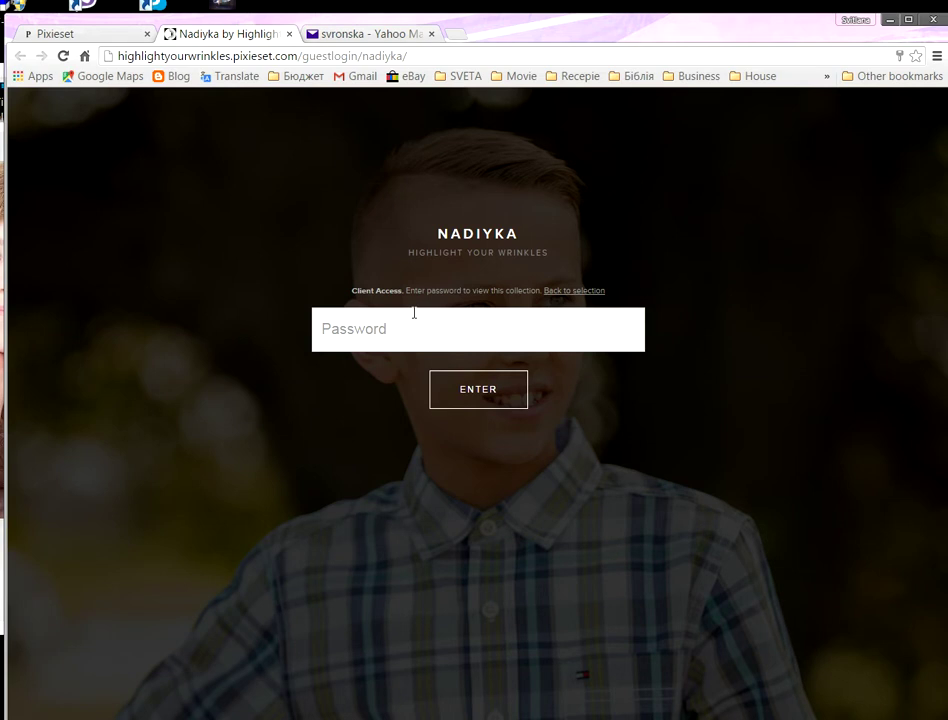
left_click(409, 321)
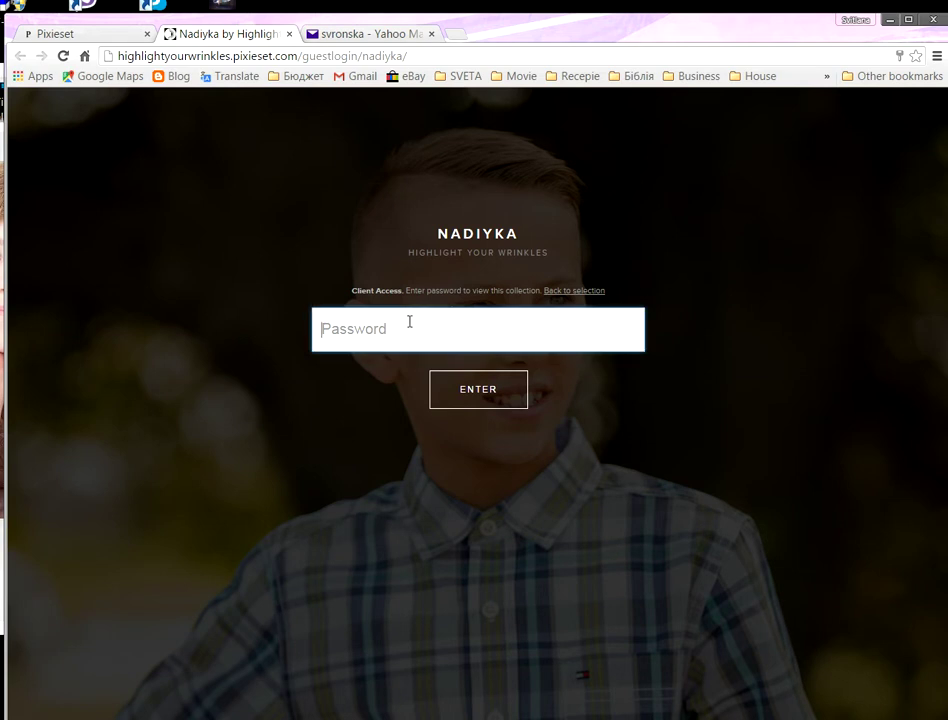
type("•")
left_click(468, 391)
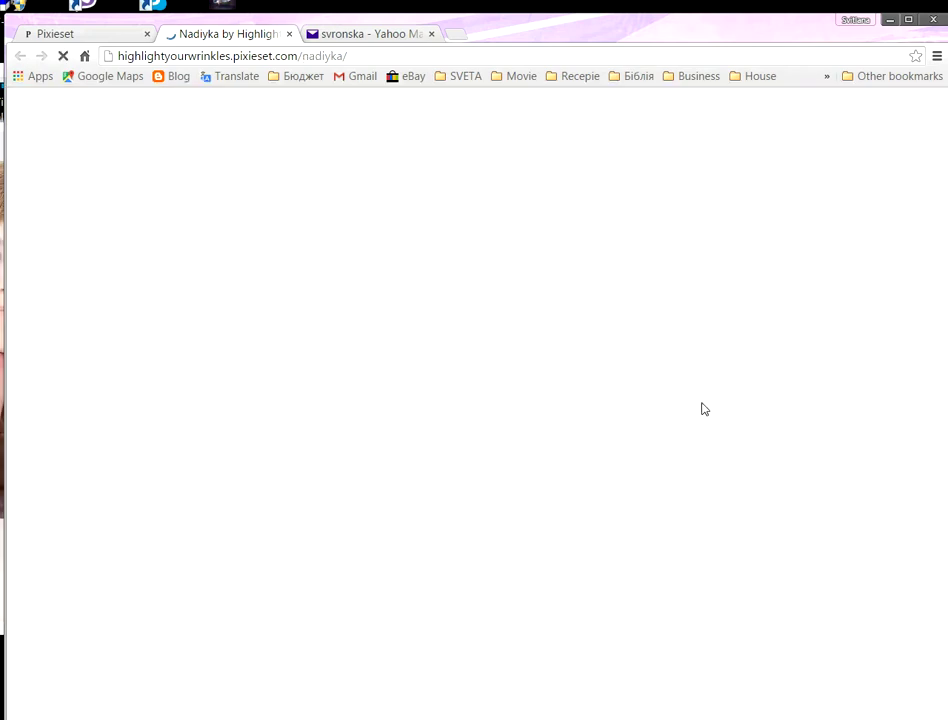
Step: Look at the chosen photo set, then return to the Highlights grid
scroll(478, 377, "down", 3)
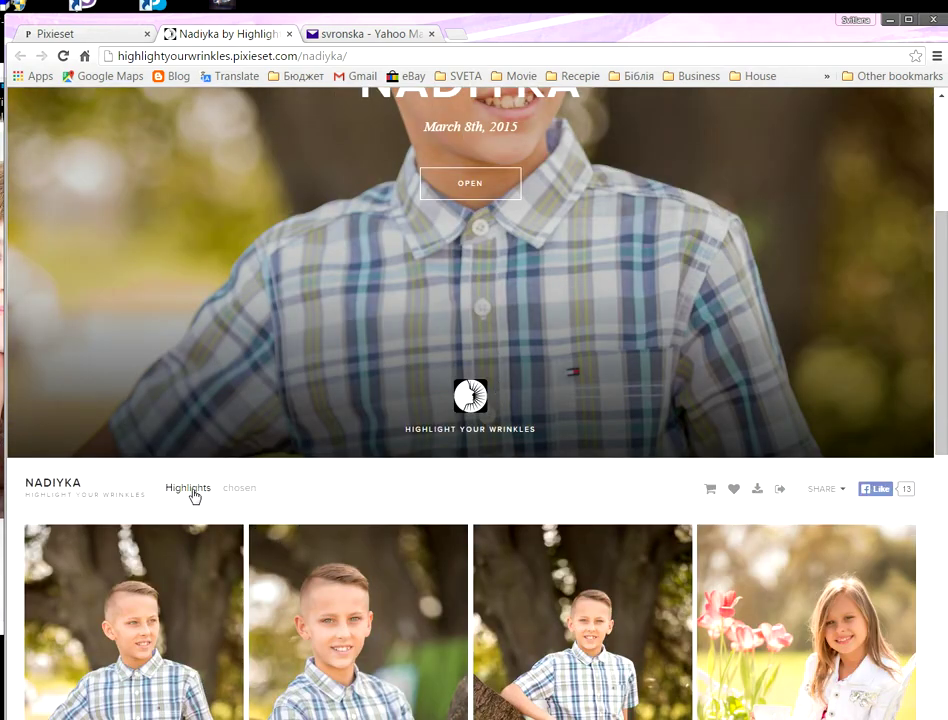
left_click(235, 490)
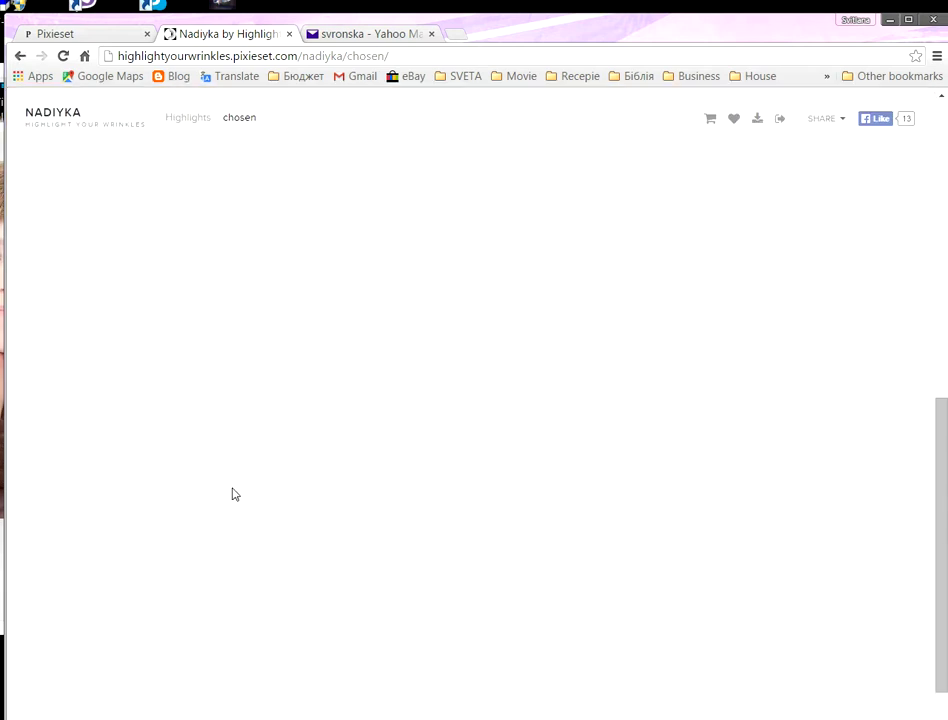
left_click(185, 123)
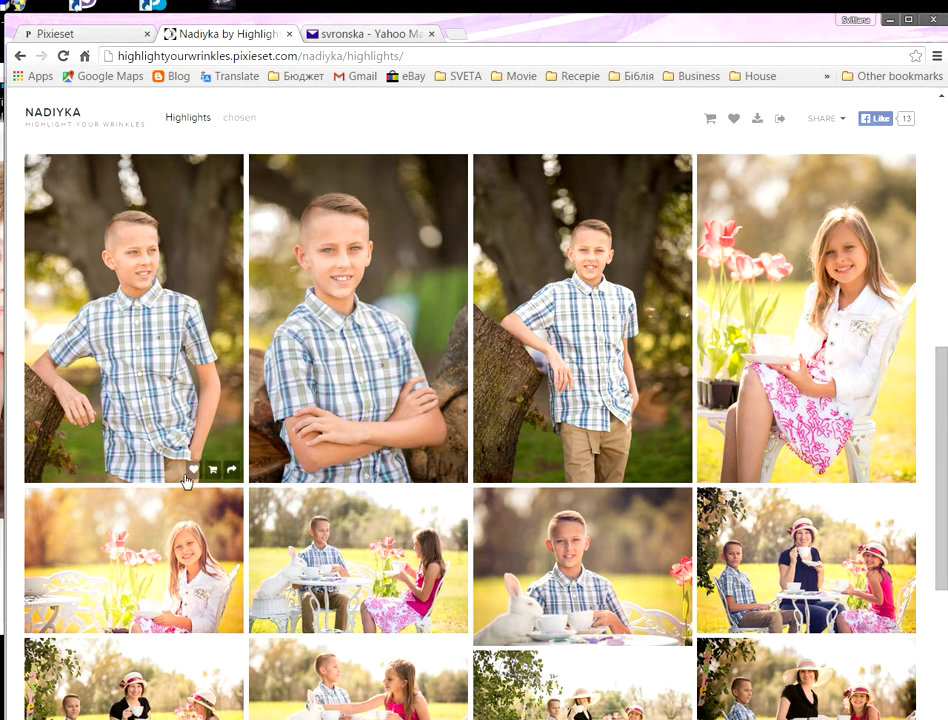
Step: Favourite the first boy photo in Highlights, saving it under the client's e-mail address
left_click(192, 471)
left_click(351, 426)
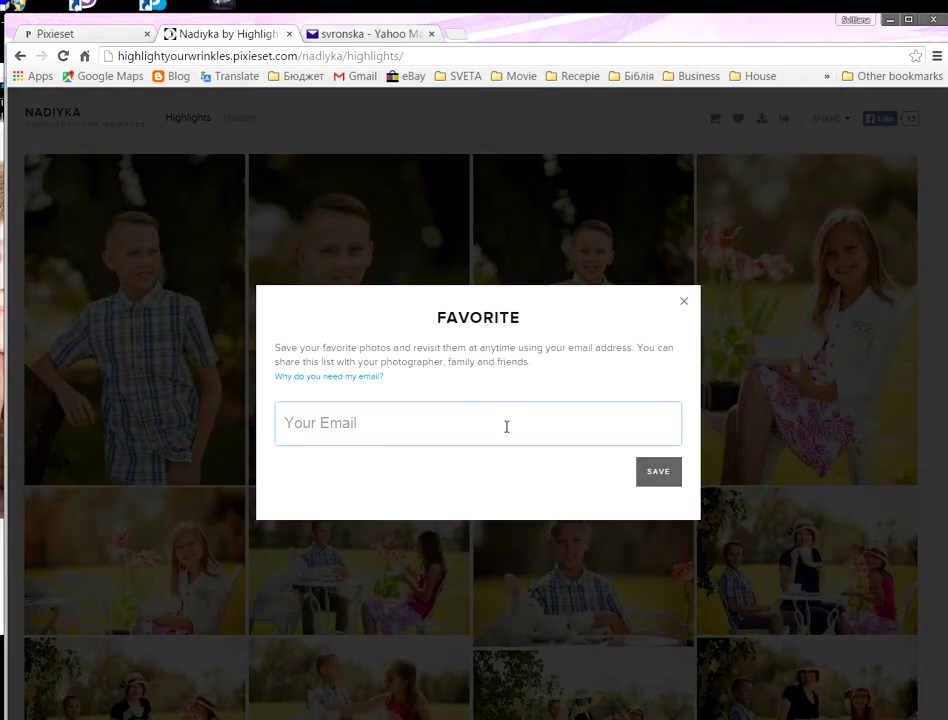
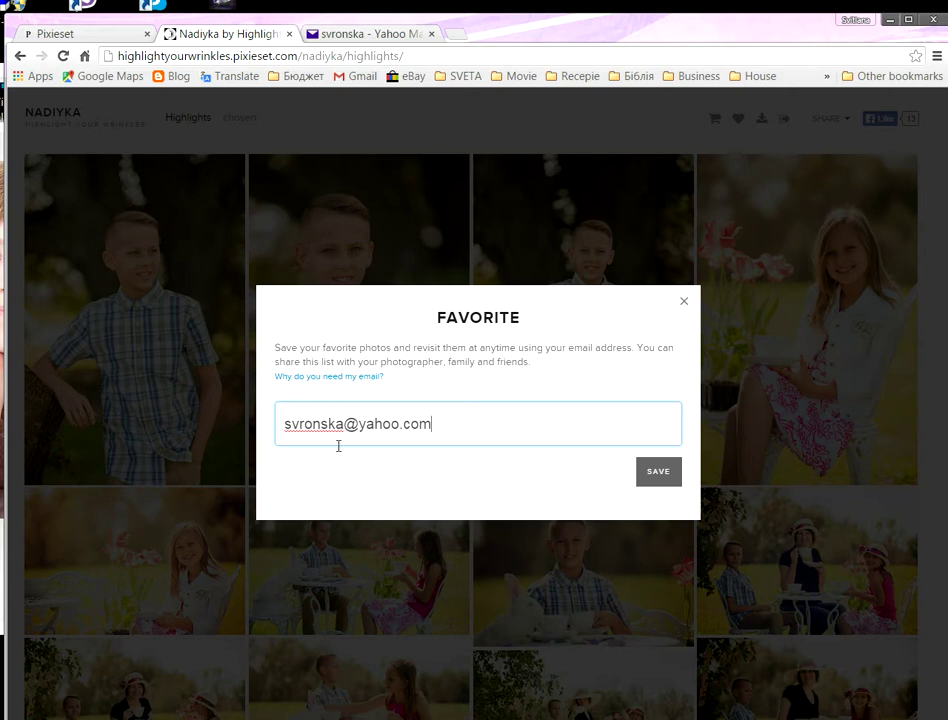
left_click(659, 474)
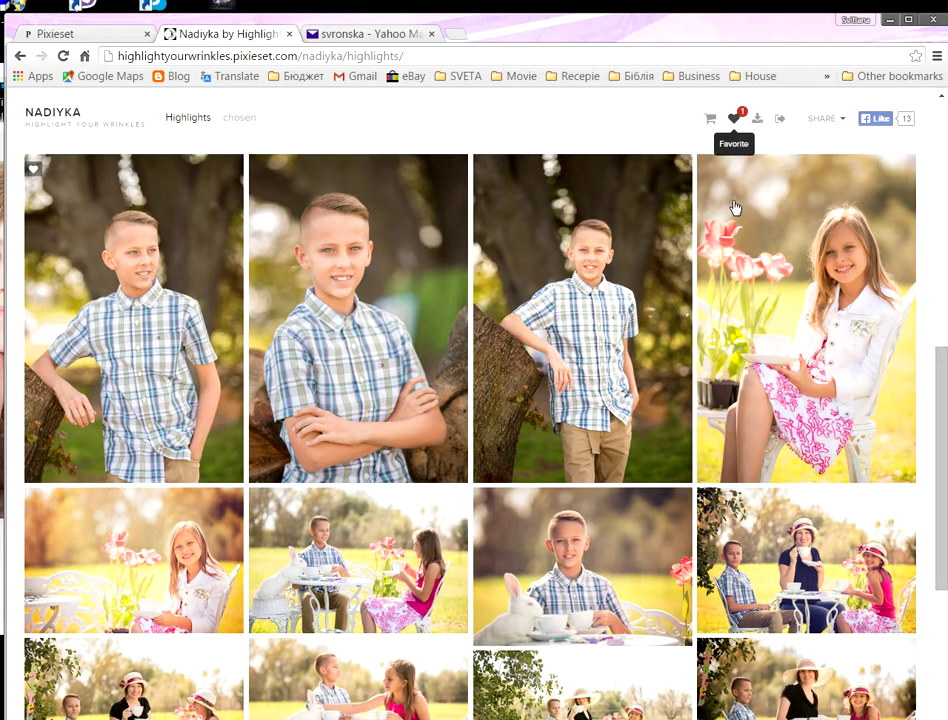
Step: Favourite four more photos: girl with tulips, boy with rabbit, another girl portrait, girl holding flowers
scroll(730, 320, "down", 1)
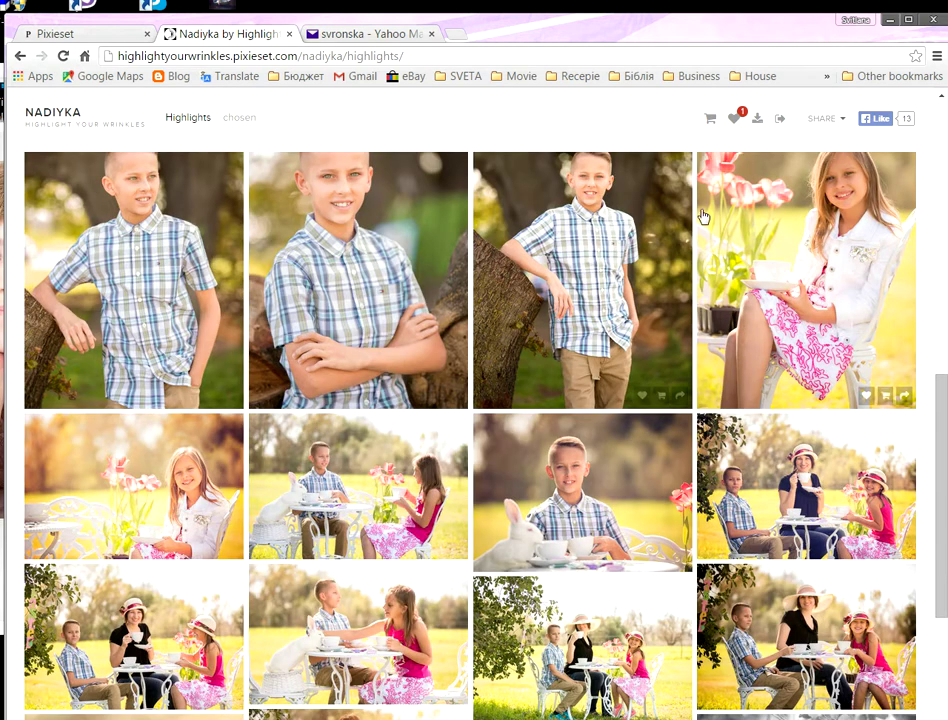
left_click(866, 395)
scroll(855, 348, "down", 2)
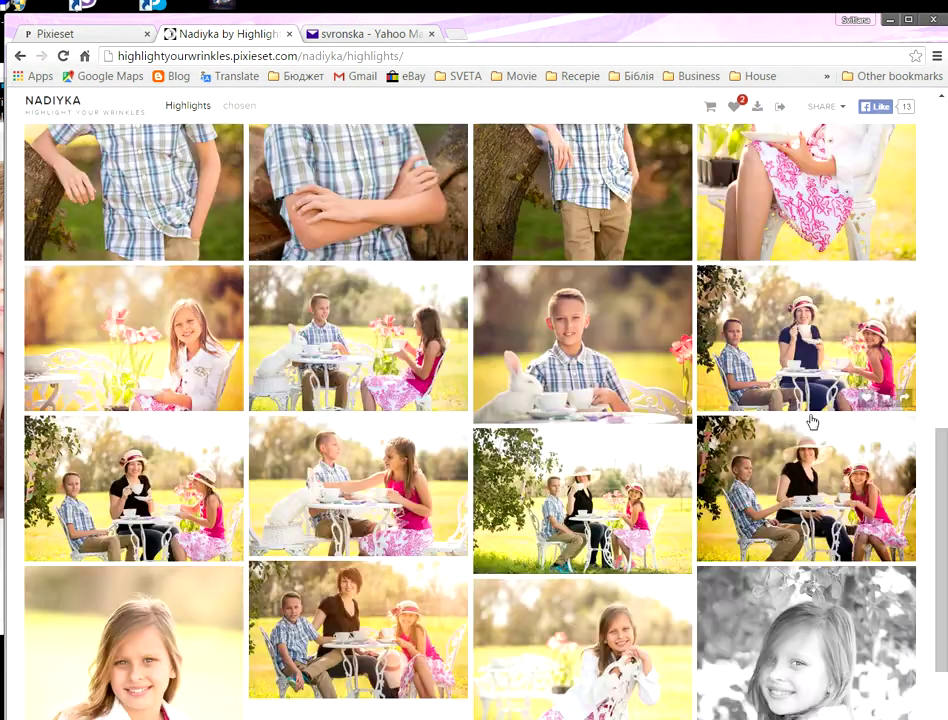
left_click(645, 411)
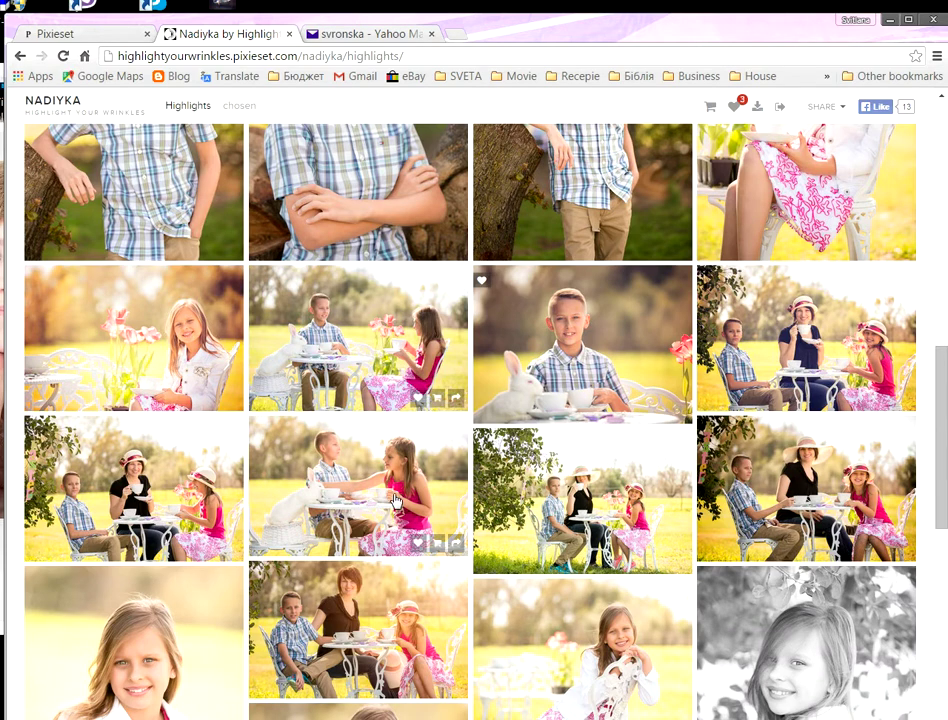
scroll(387, 523, "down", 4)
left_click(417, 457)
scroll(425, 505, "down", 1)
left_click(418, 537)
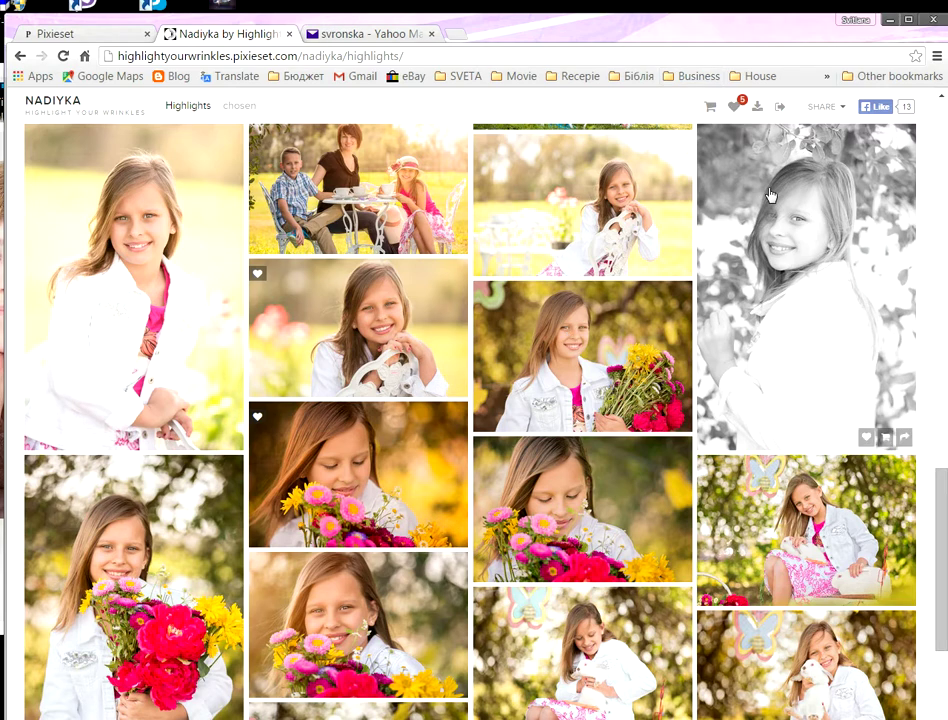
Step: Open the black-and-white portrait of the girl in single-photo view
scroll(780, 210, "up", 1)
scroll(690, 152, "up", 4)
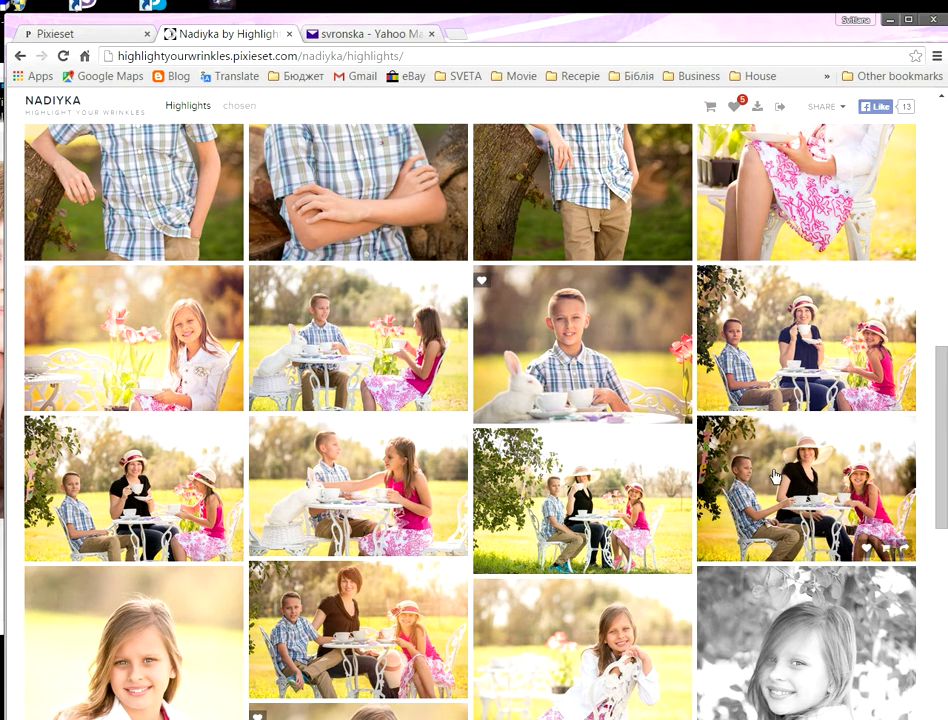
scroll(746, 337, "up", 3)
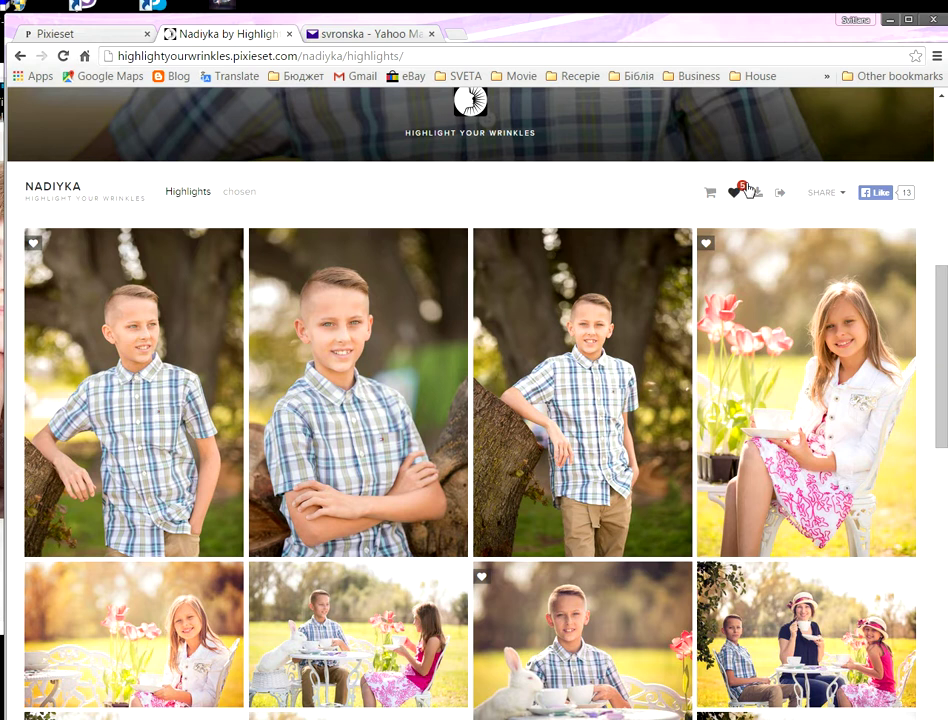
scroll(633, 428, "down", 2)
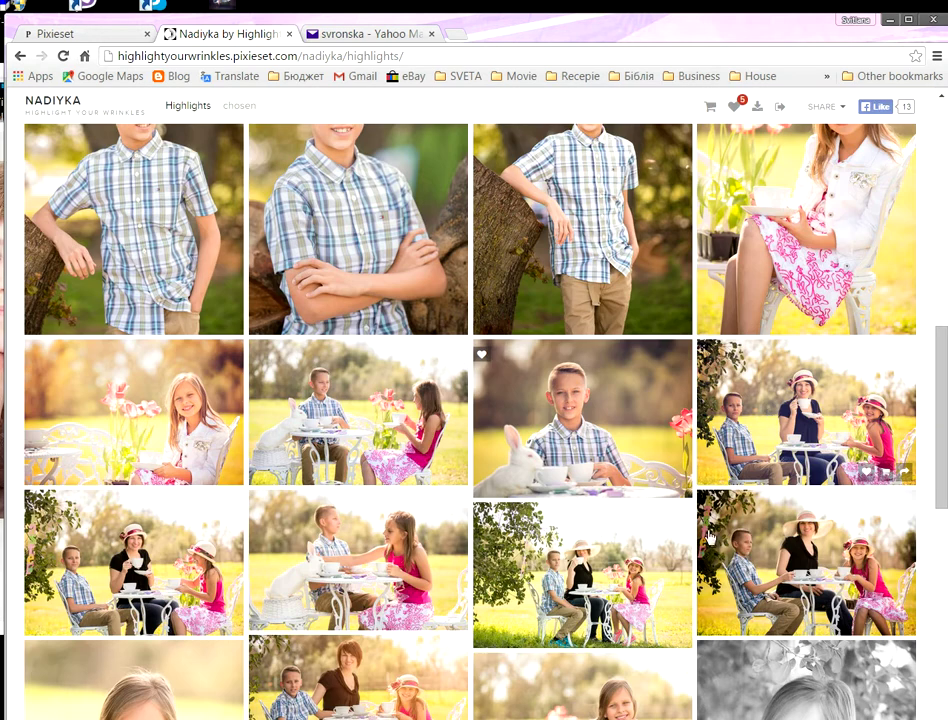
scroll(762, 582, "down", 3)
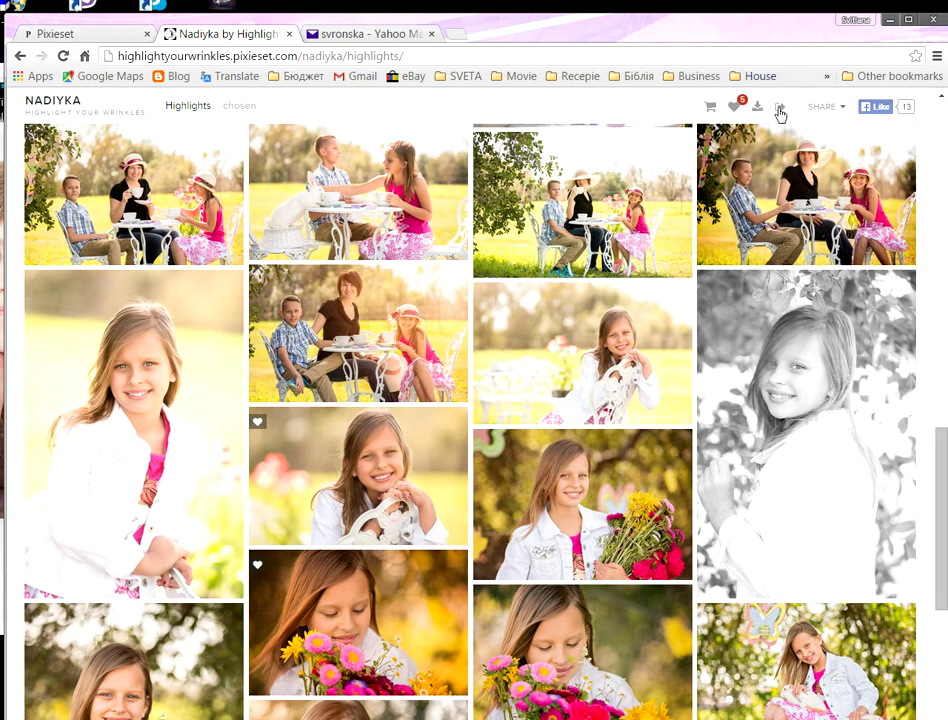
left_click(798, 455)
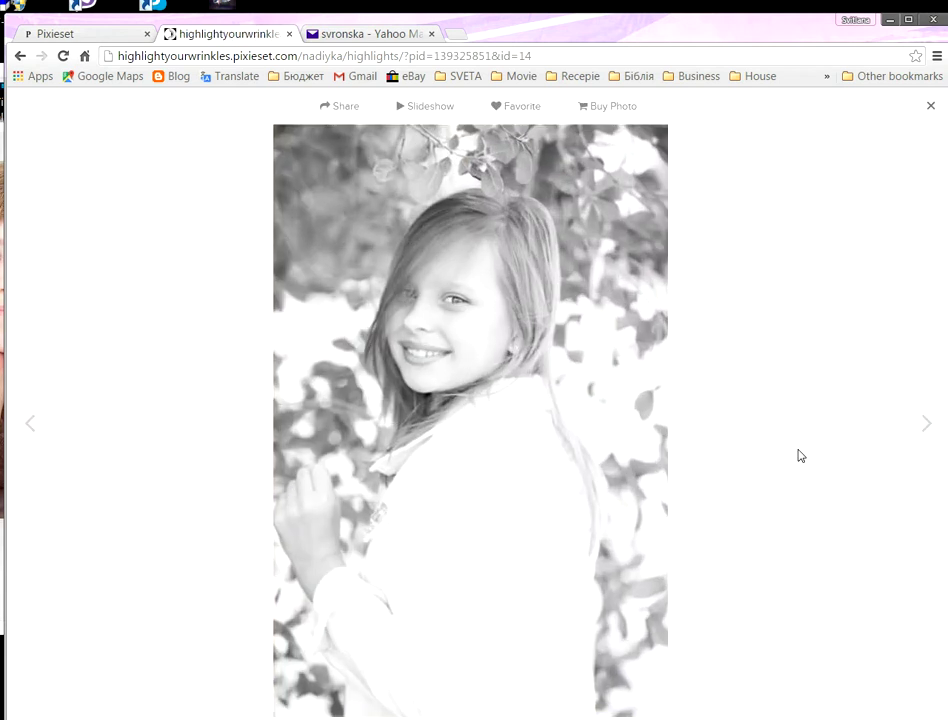
Step: Add one Single Photo Download of the black-and-white portrait, then close the cart dialog
left_click(603, 110)
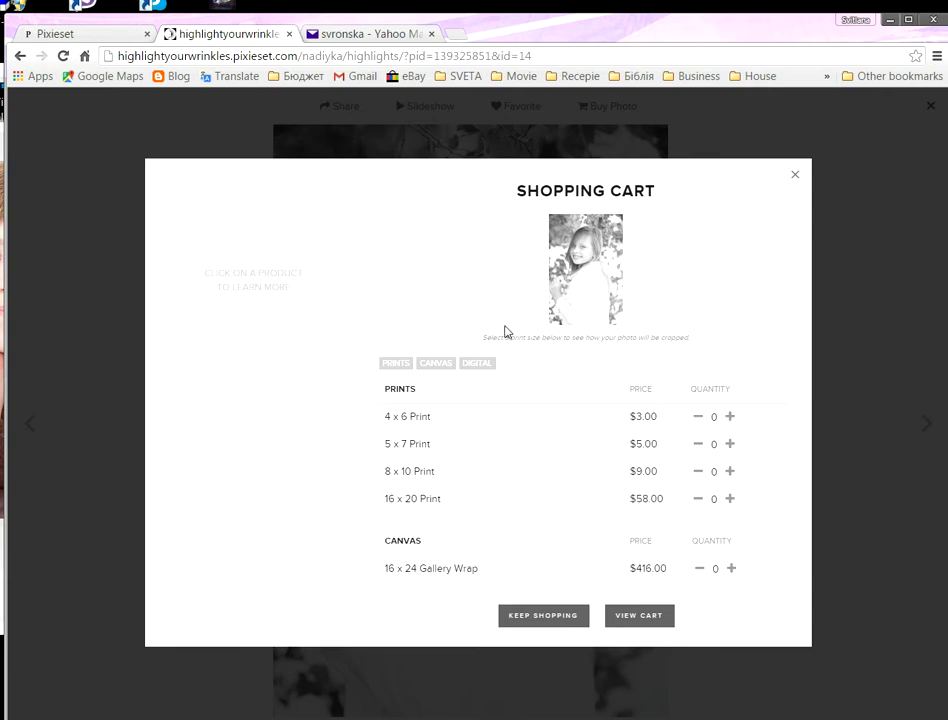
scroll(535, 380, "down", 2)
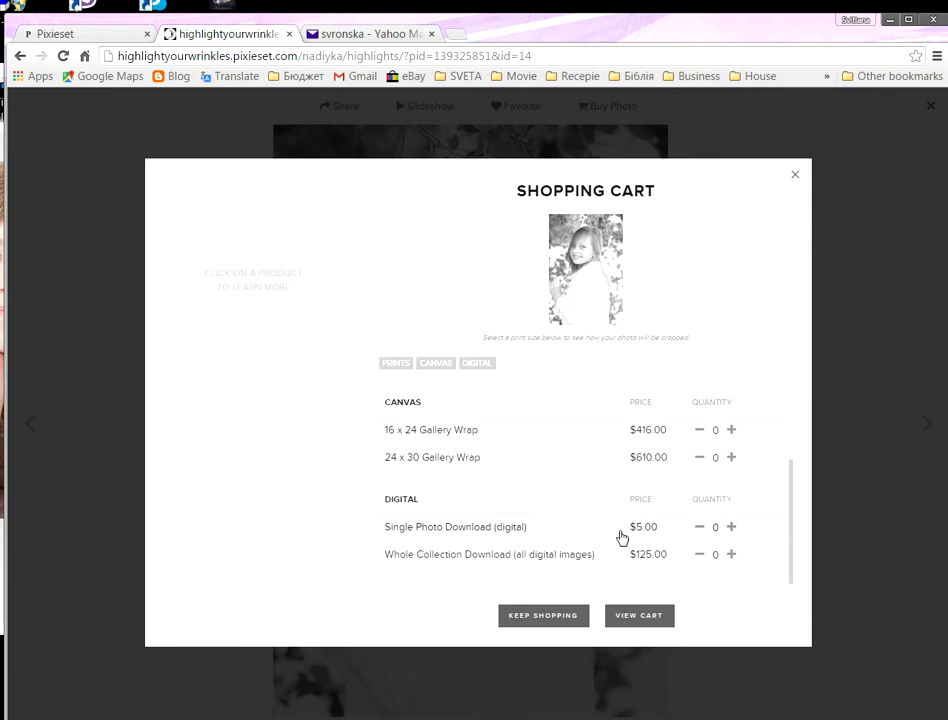
scroll(615, 520, "up", 2)
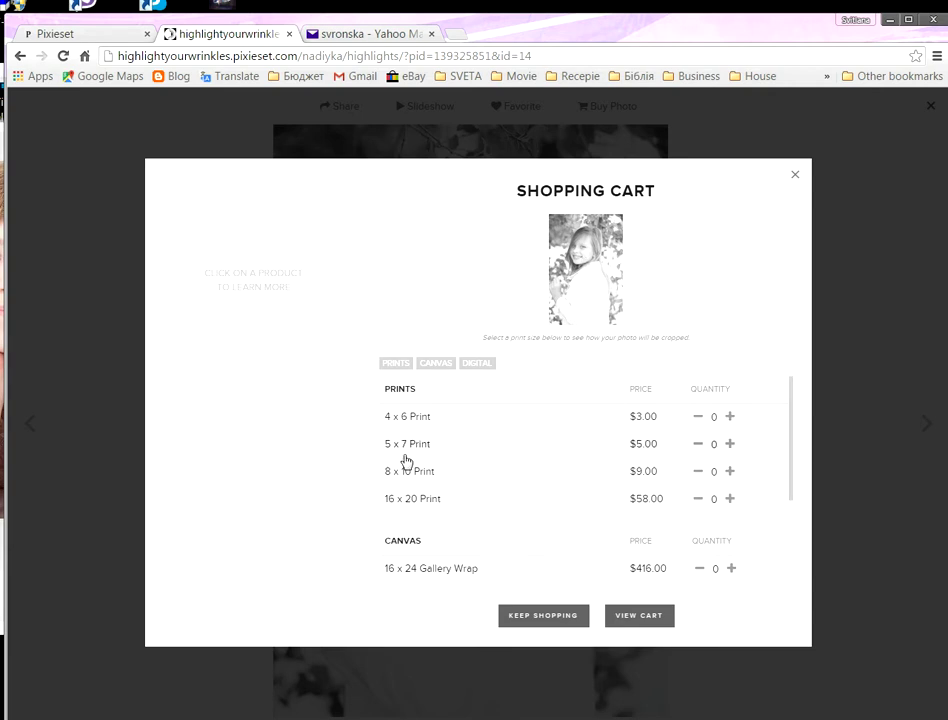
scroll(511, 459, "down", 2)
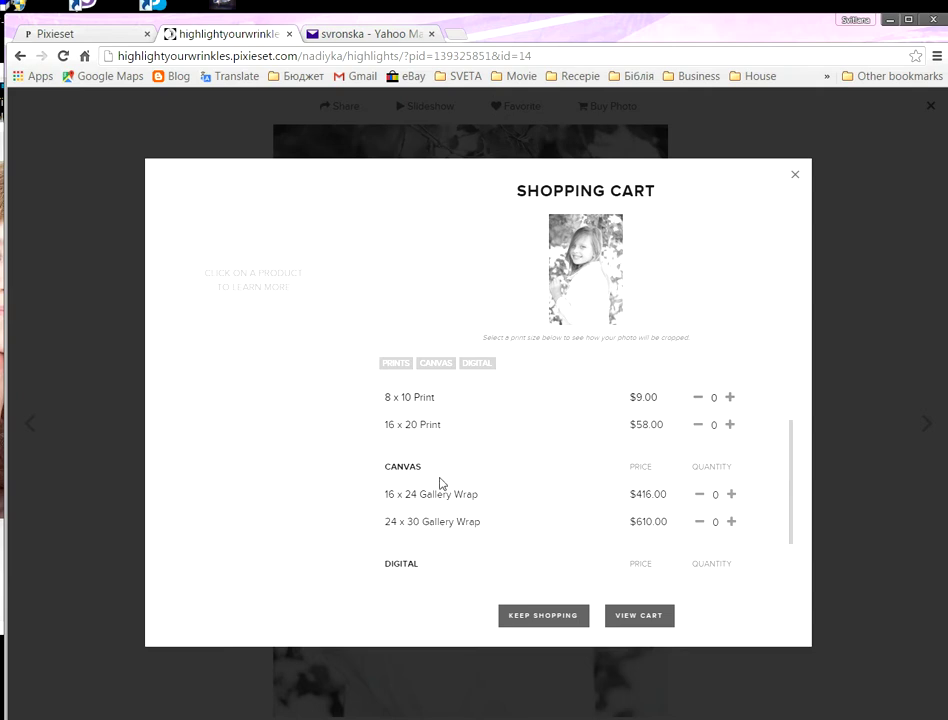
scroll(485, 501, "down", 2)
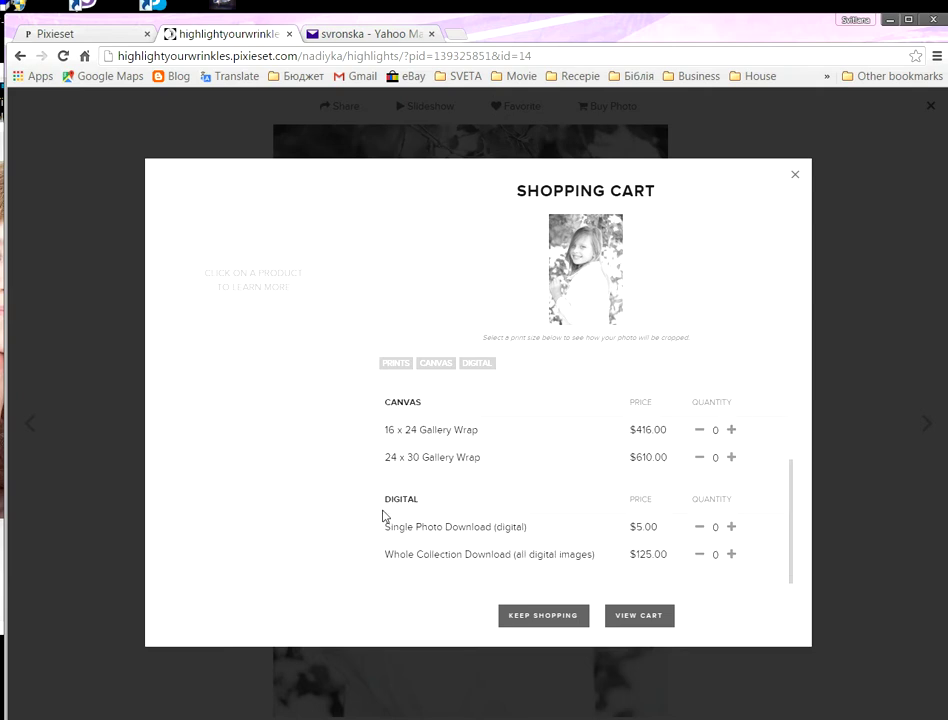
left_click(733, 527)
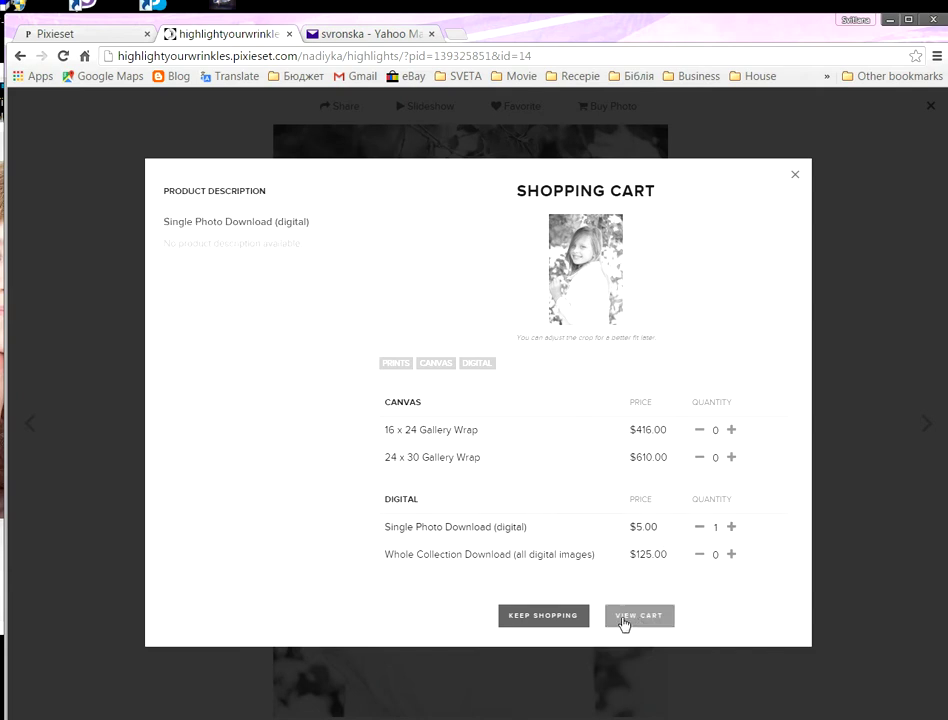
left_click(550, 617)
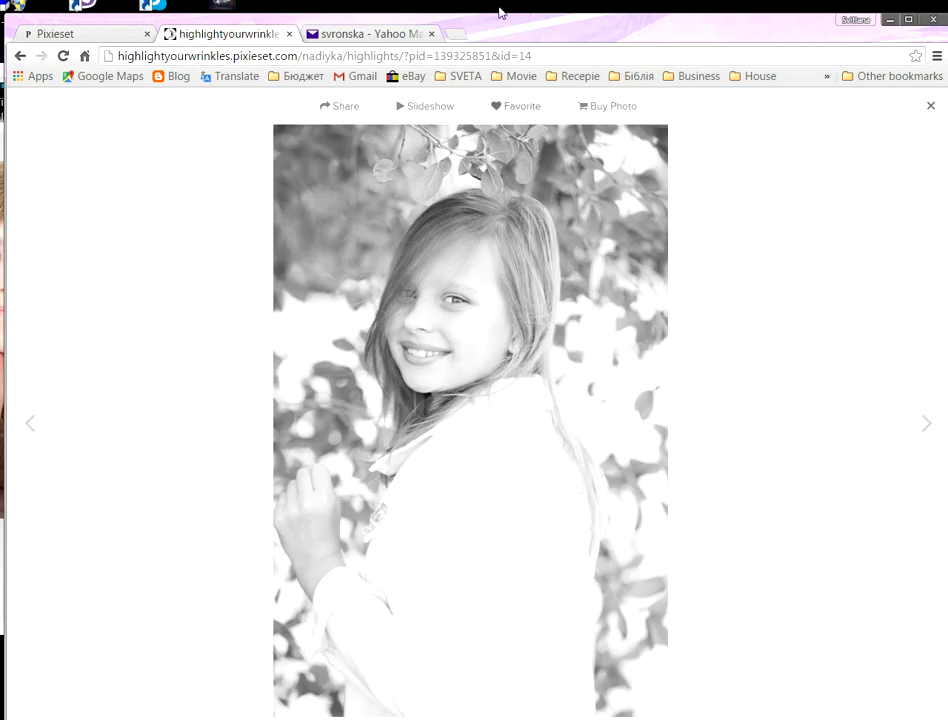
Step: Add a $125.00 Whole Collection Download, leaving zero Single Photo Downloads
left_click(610, 108)
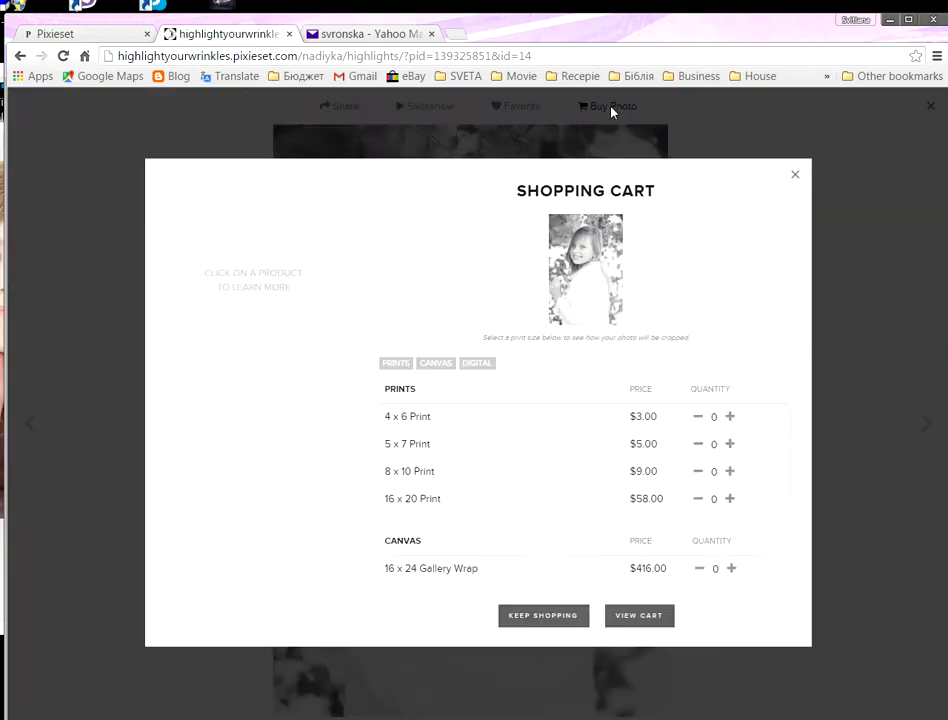
scroll(655, 505, "down", 3)
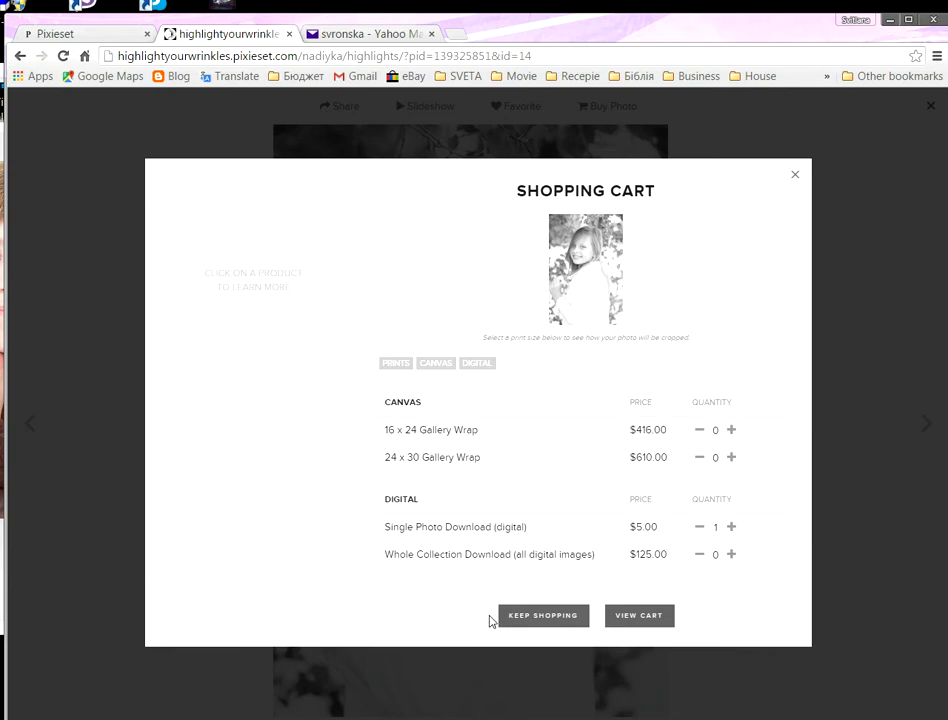
left_click(731, 555)
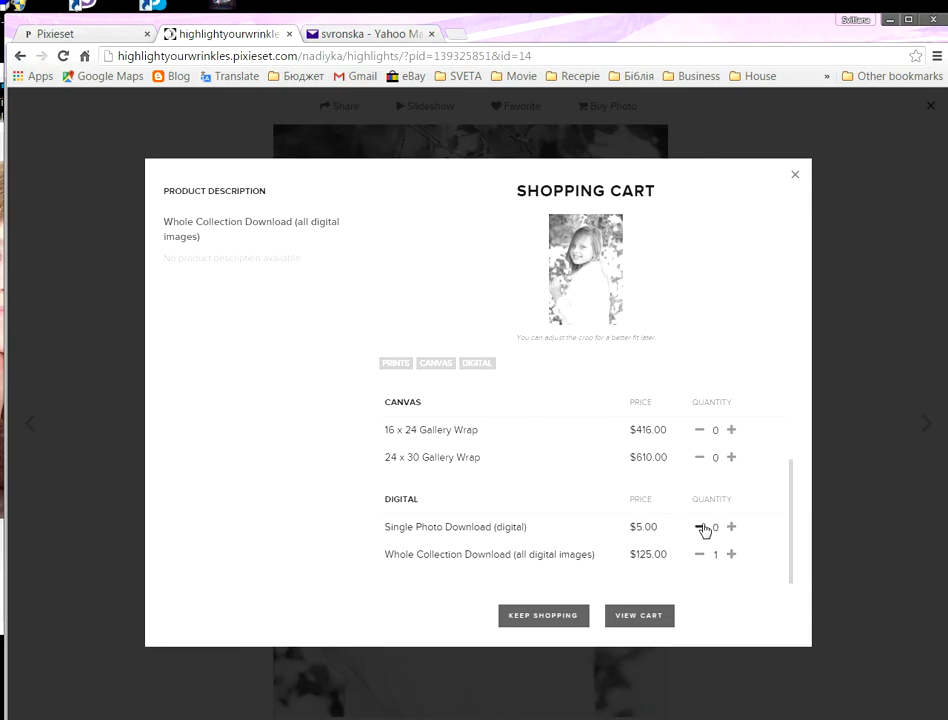
left_click(547, 620)
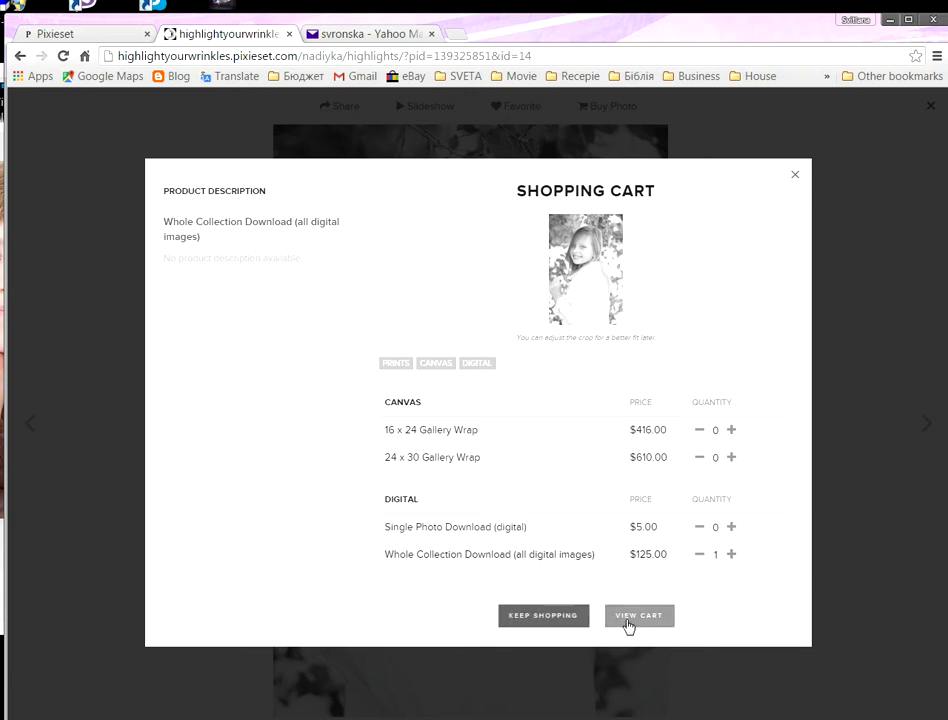
Step: Check the cart, then add one Single Photo Download of the portrait and keep shopping
left_click(626, 620)
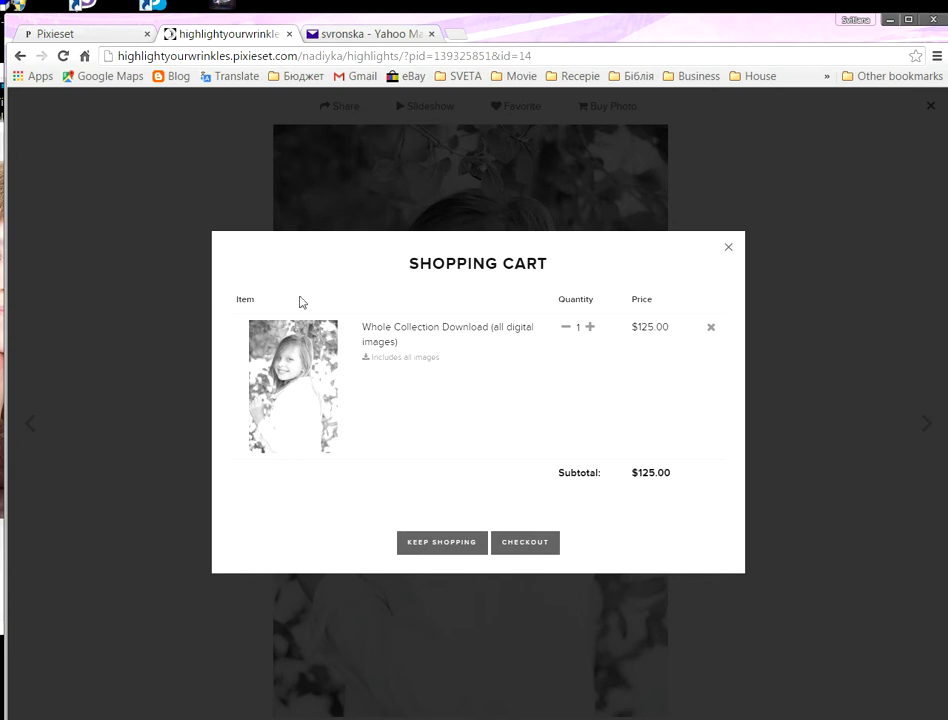
left_click(728, 249)
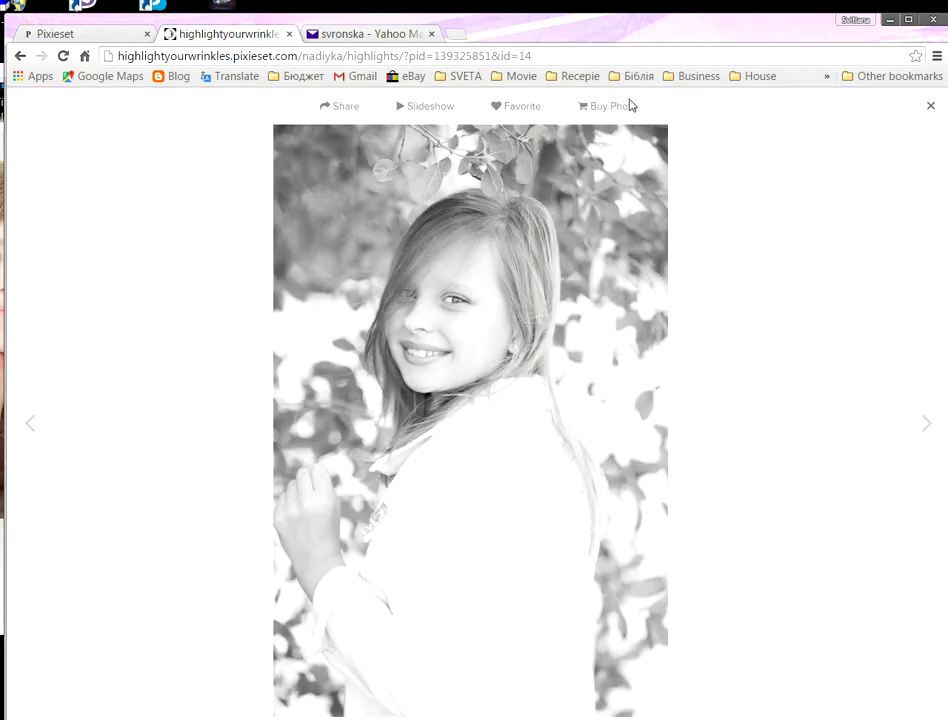
left_click(630, 105)
scroll(614, 381, "down", 5)
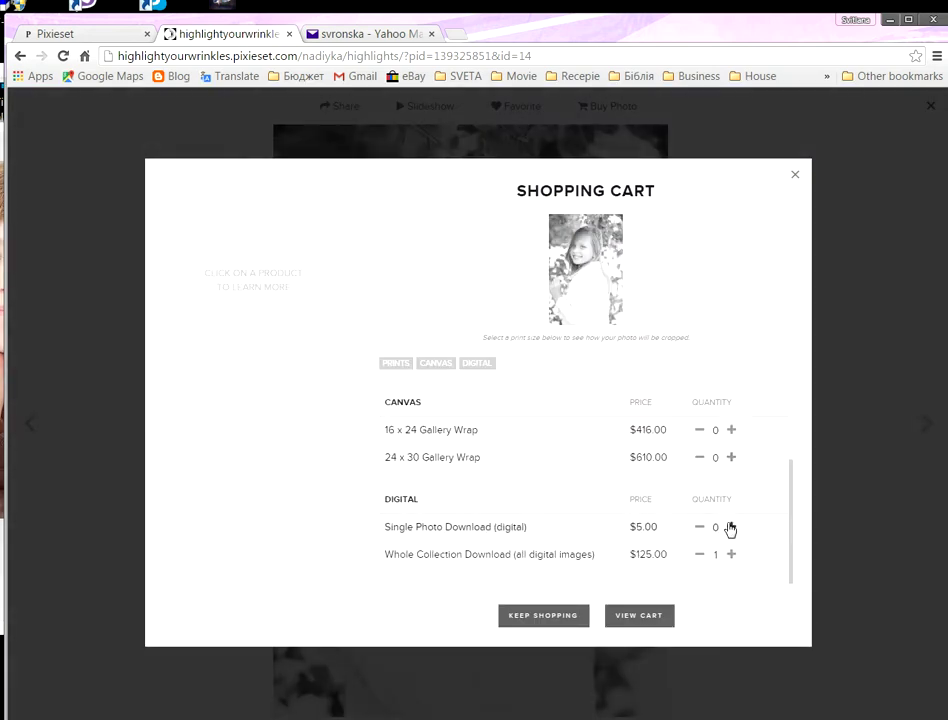
left_click(730, 528)
left_click(567, 617)
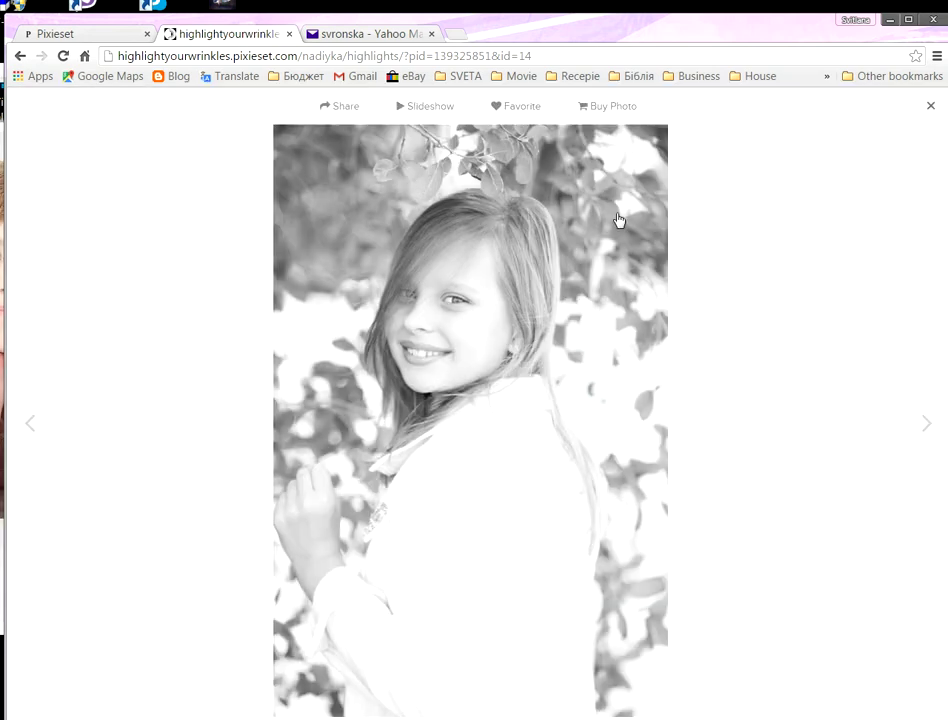
Step: Remove the Whole Collection Download from the cart and check out the $5.00 order
left_click(612, 110)
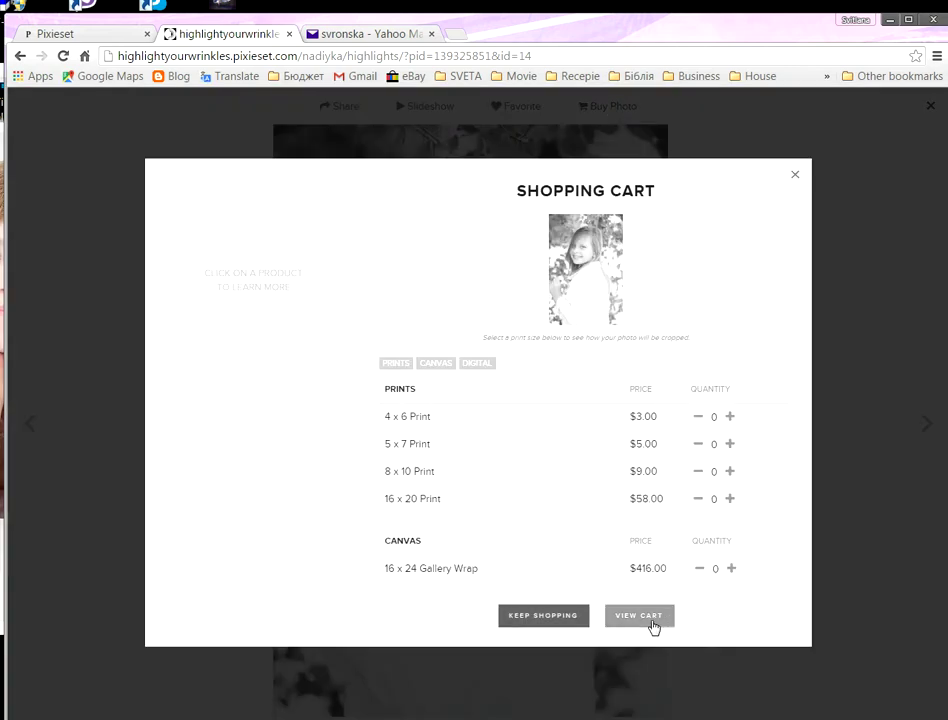
left_click(654, 684)
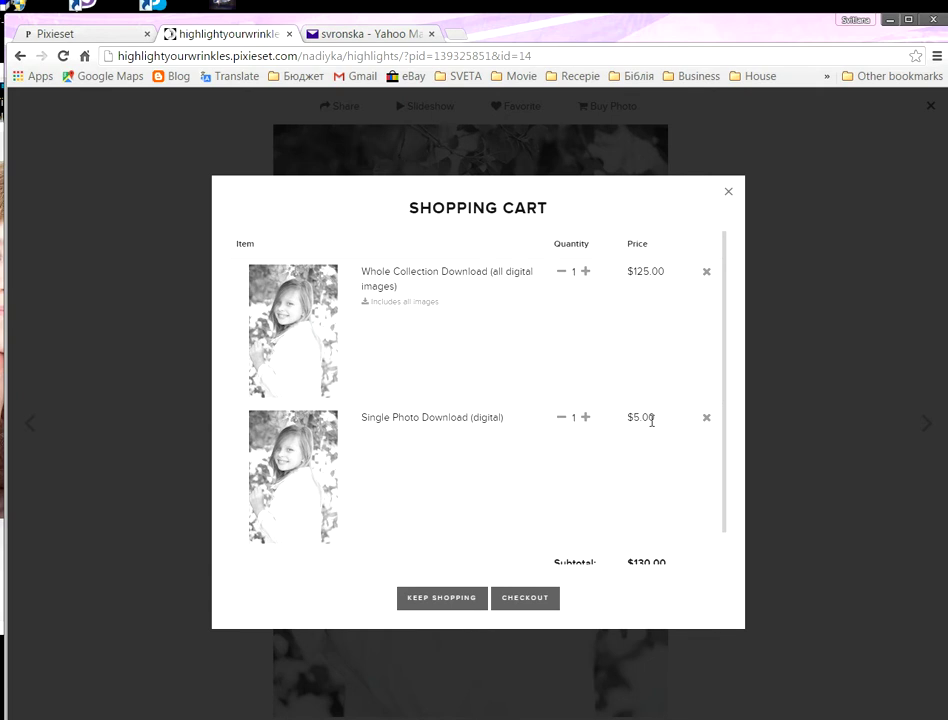
left_click(707, 273)
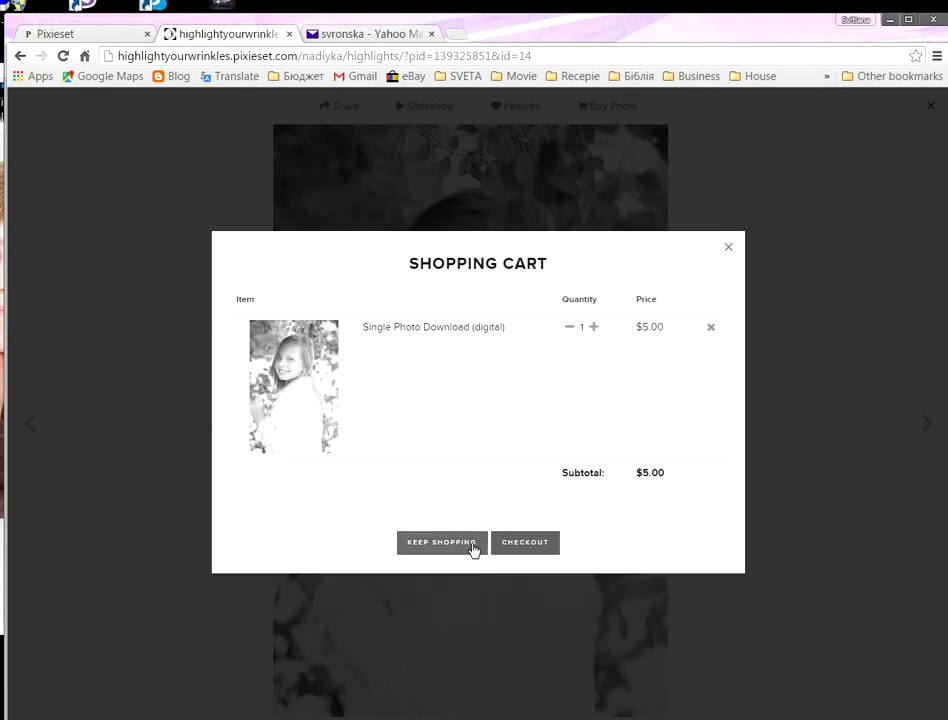
left_click(519, 543)
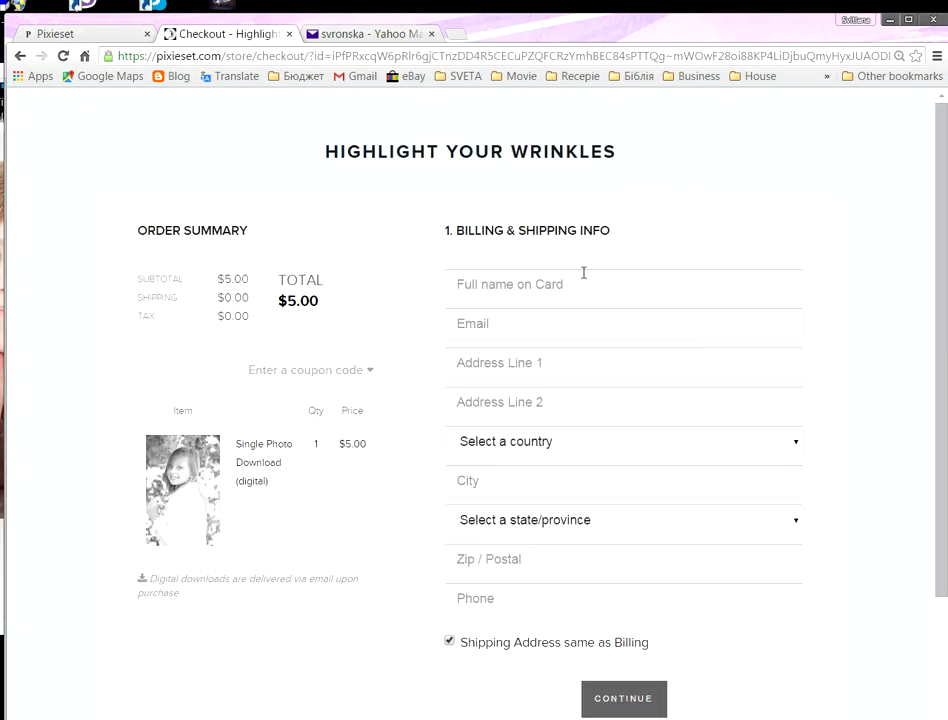
Step: Review the $5.00 checkout page, then go back to the IMG_6191.jpg photo page
scroll(568, 503, "down", 1)
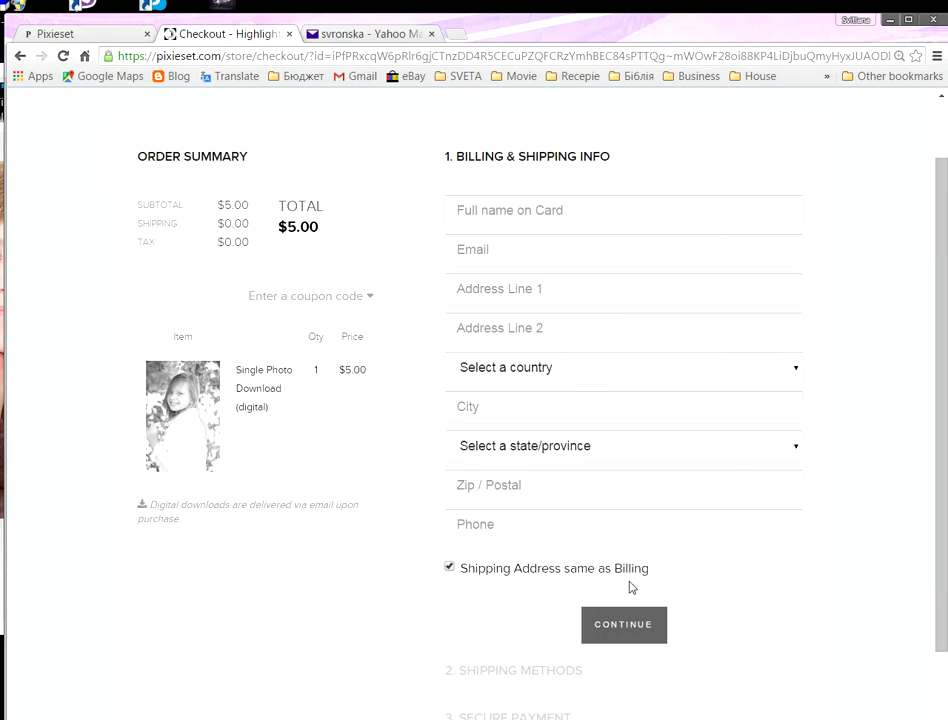
left_click_drag(937, 368, 937, 332)
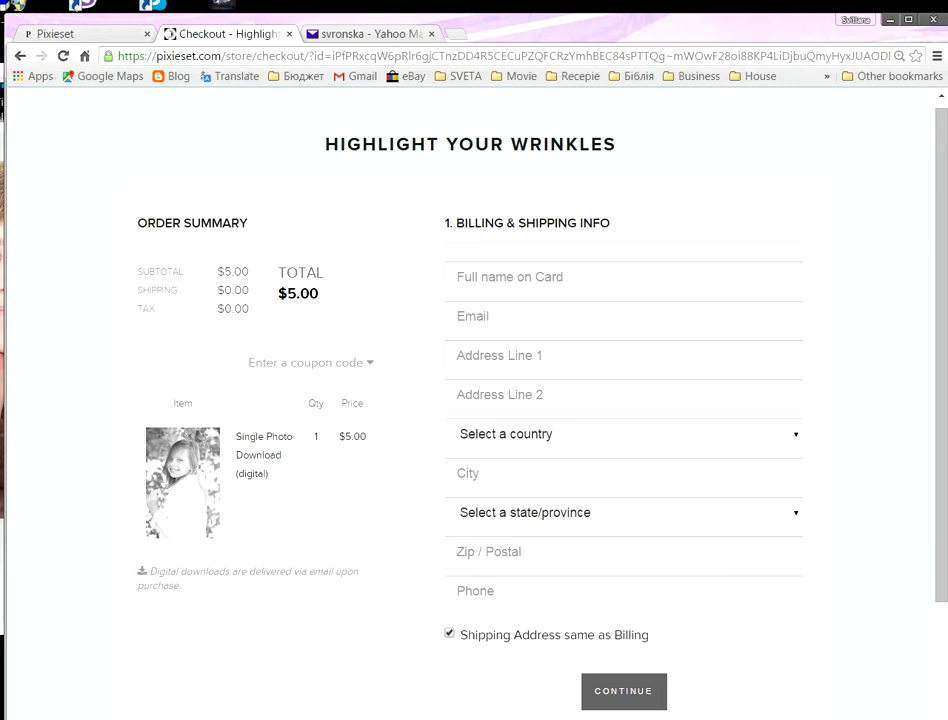
scroll(641, 429, "down", 2)
scroll(589, 397, "up", 1)
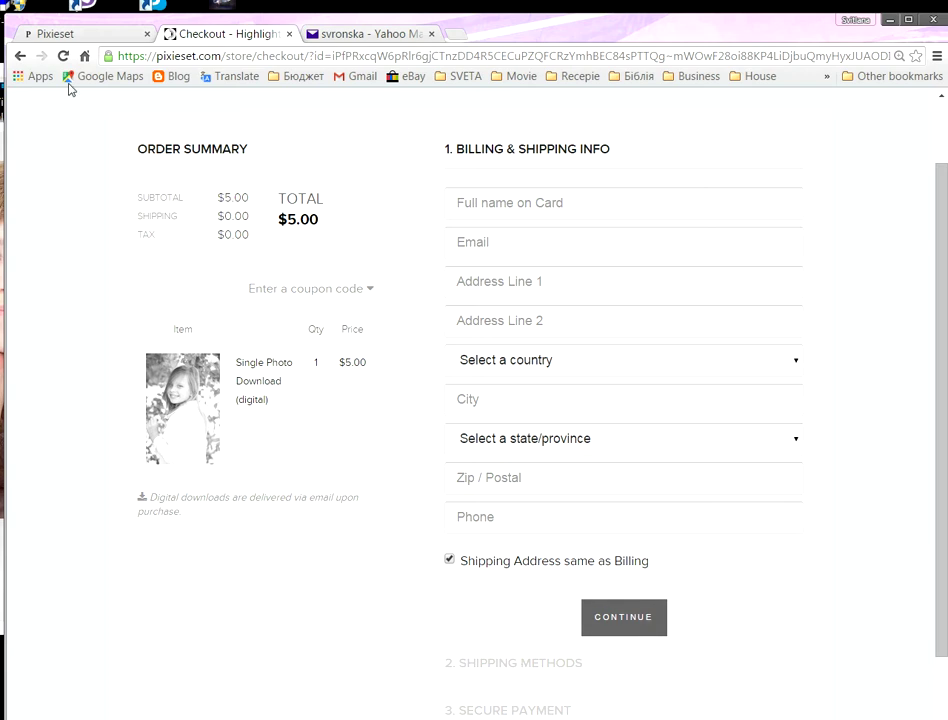
left_click(20, 56)
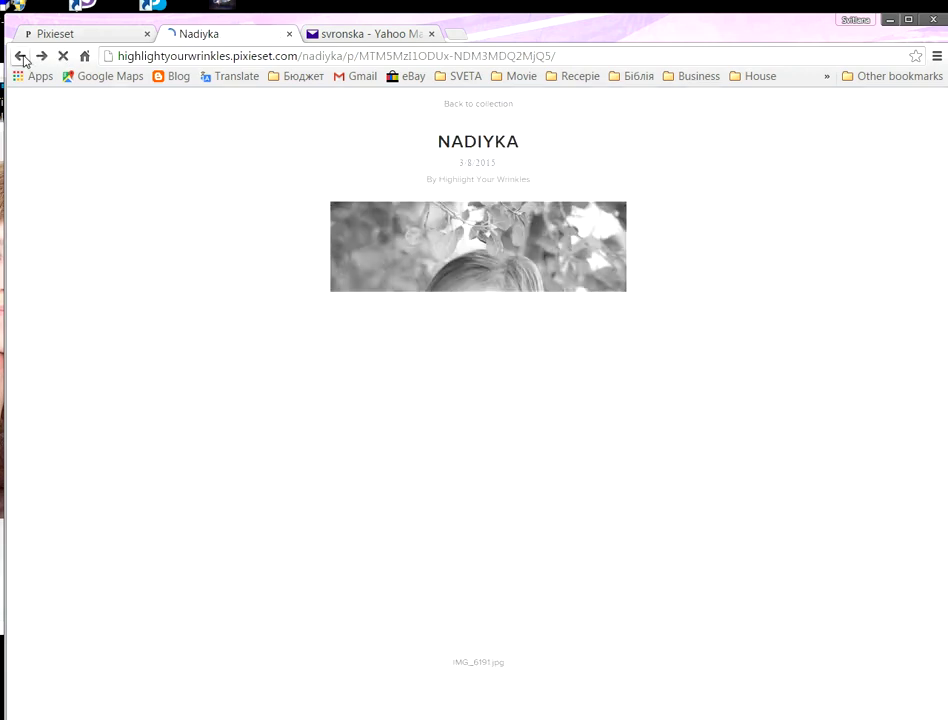
Step: Add a $5.00 Single Photo Download of the girl-with-flowers photo, bringing the cart to $10.00
left_click(20, 56)
scroll(547, 428, "down", 10)
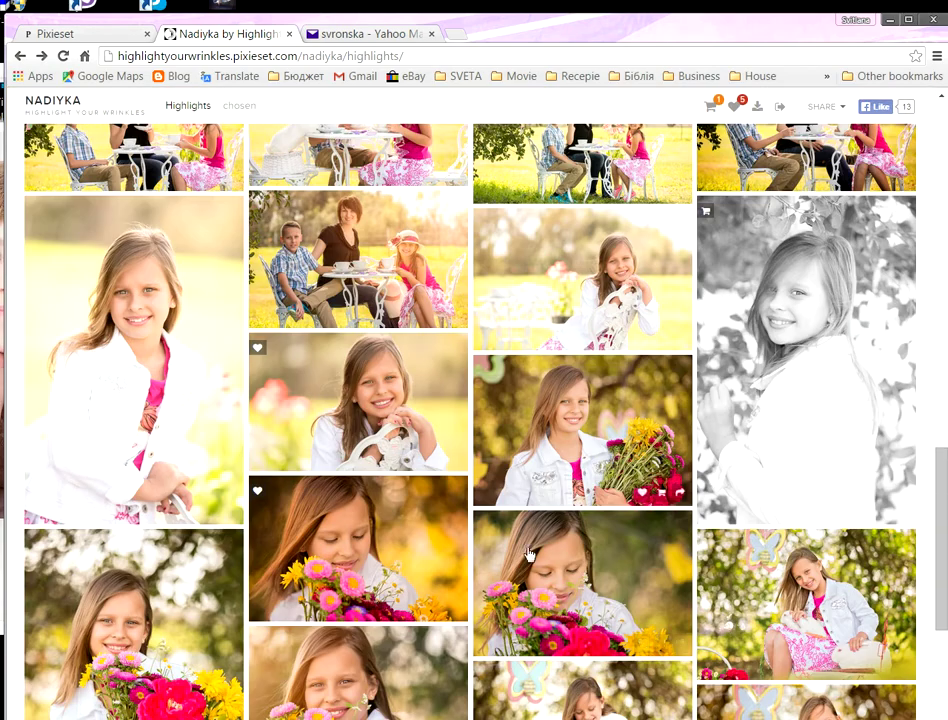
left_click(529, 553)
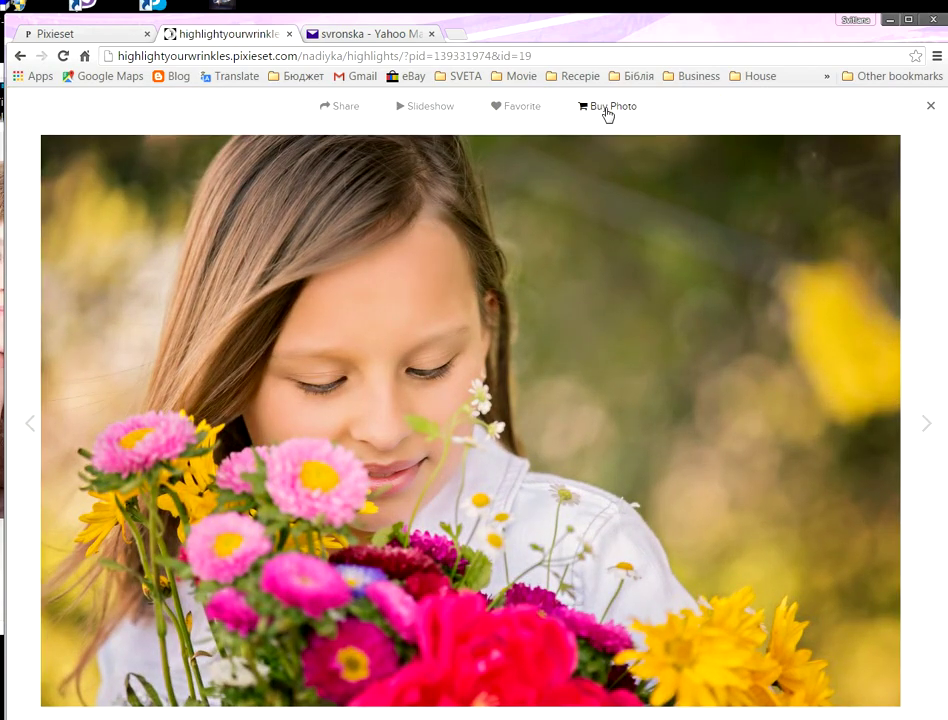
left_click(606, 110)
scroll(700, 520, "down", 3)
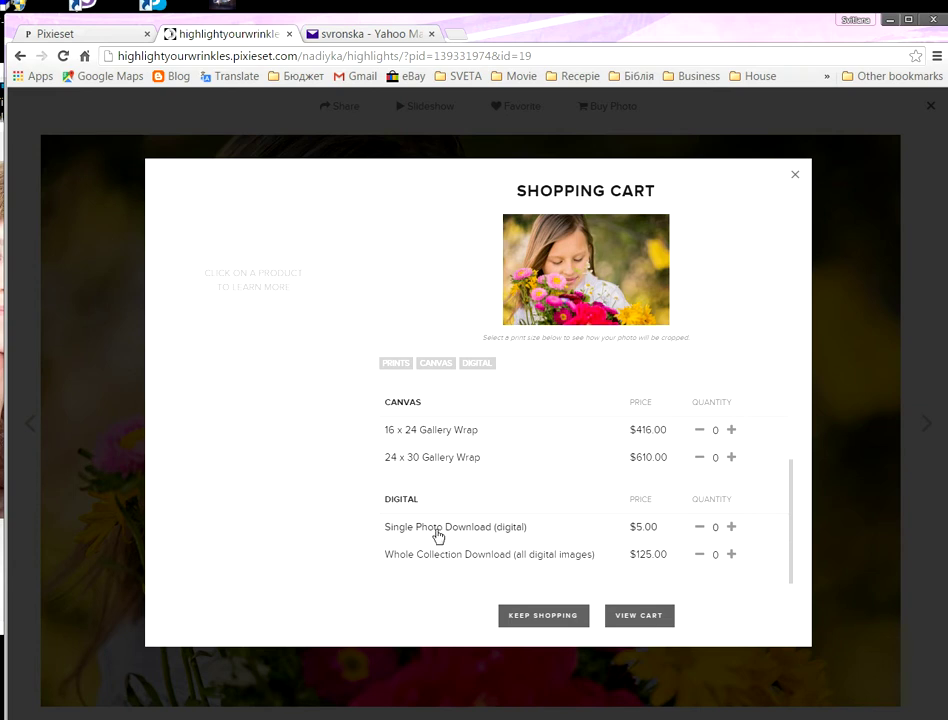
left_click(730, 527)
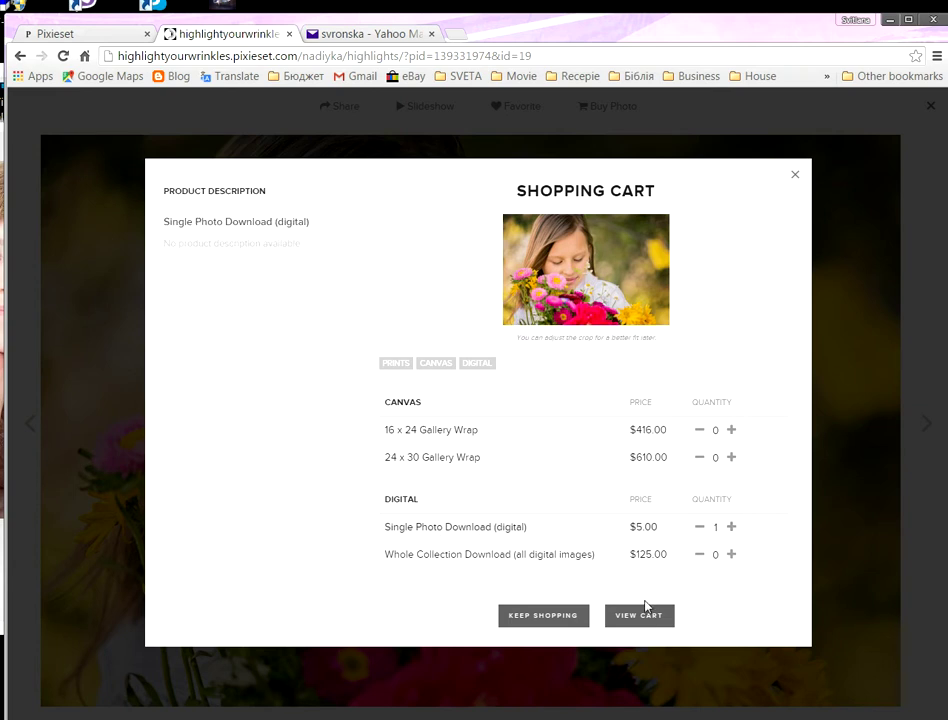
left_click(636, 626)
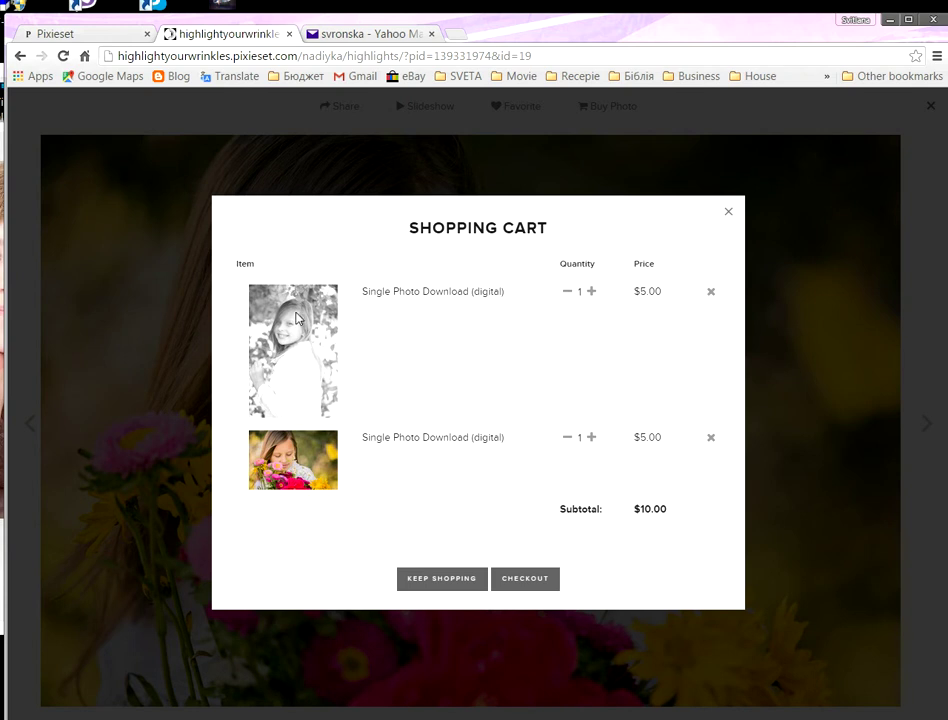
Step: Check out both Single Photo Downloads and review the $10.00 checkout page
left_click(520, 582)
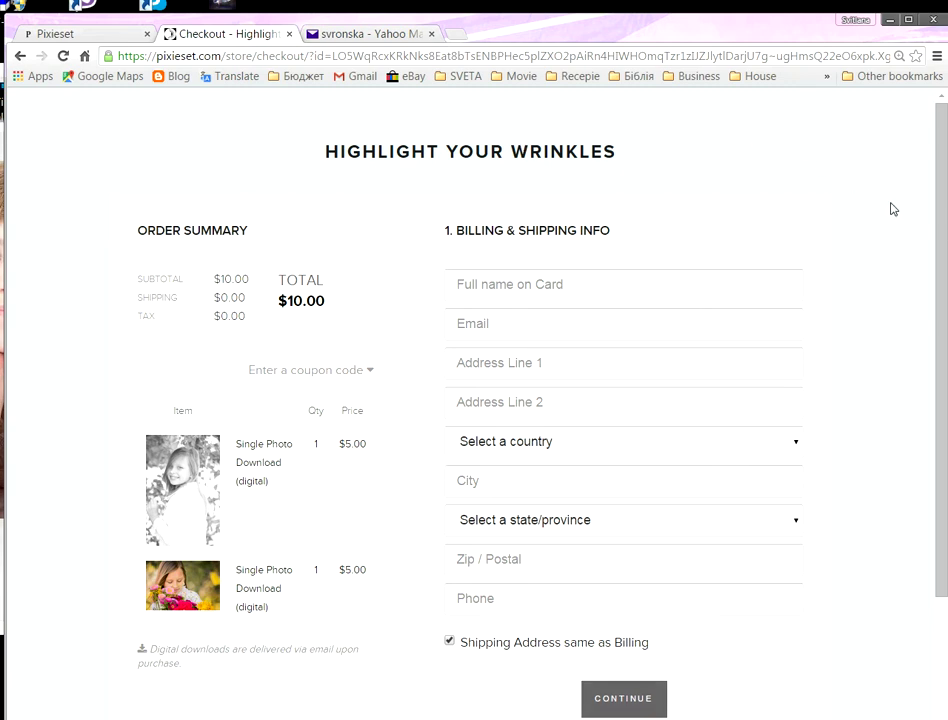
mouse_move(941, 224)
left_mouse_down()
mouse_move(937, 339)
mouse_move(937, 201)
left_mouse_up()
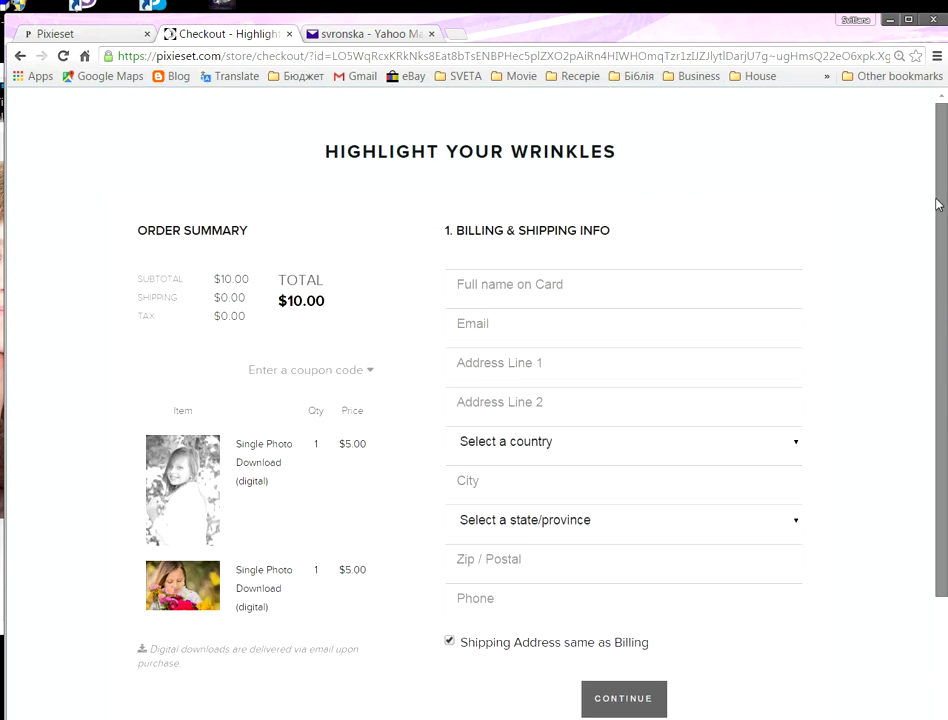